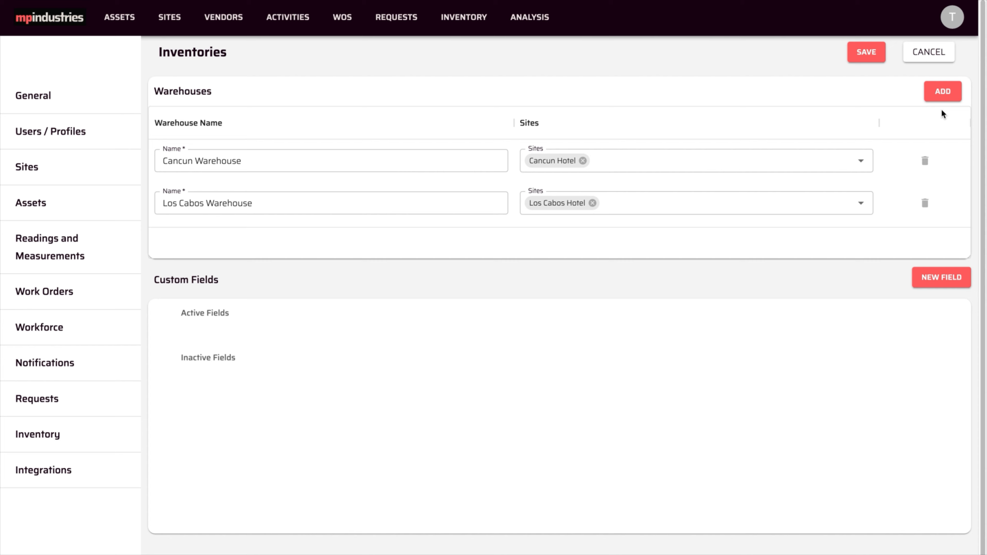
Add a warehouse named General Warehouse covering the Los Cabos, Phuket, Maldives and Cancun hotel sites
{"action": "left_click", "coordinate": [943, 93]}
{"action": "left_click", "coordinate": [504, 261]}
{"action": "type", "text": "General Warehouse"}
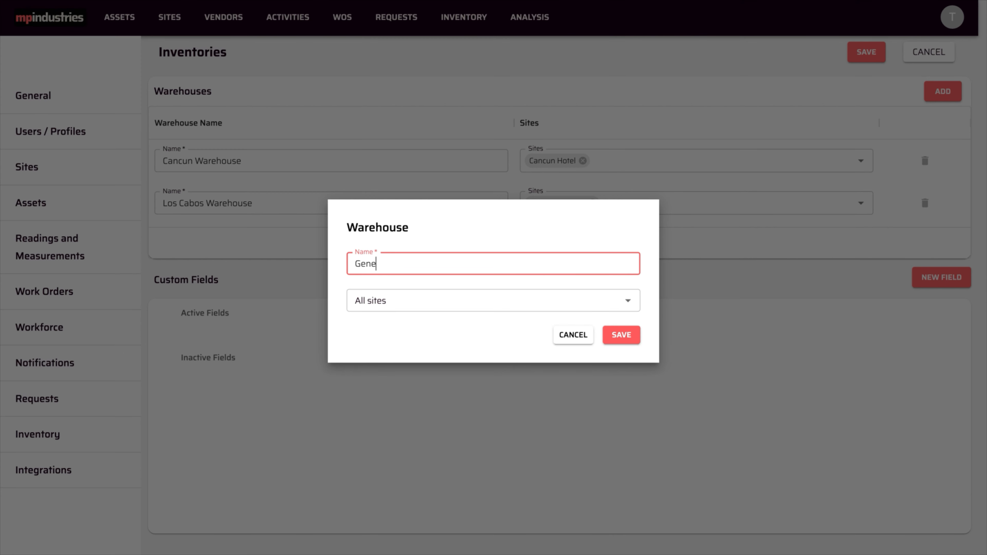
{"action": "left_click", "coordinate": [627, 301]}
{"action": "left_click", "coordinate": [441, 328]}
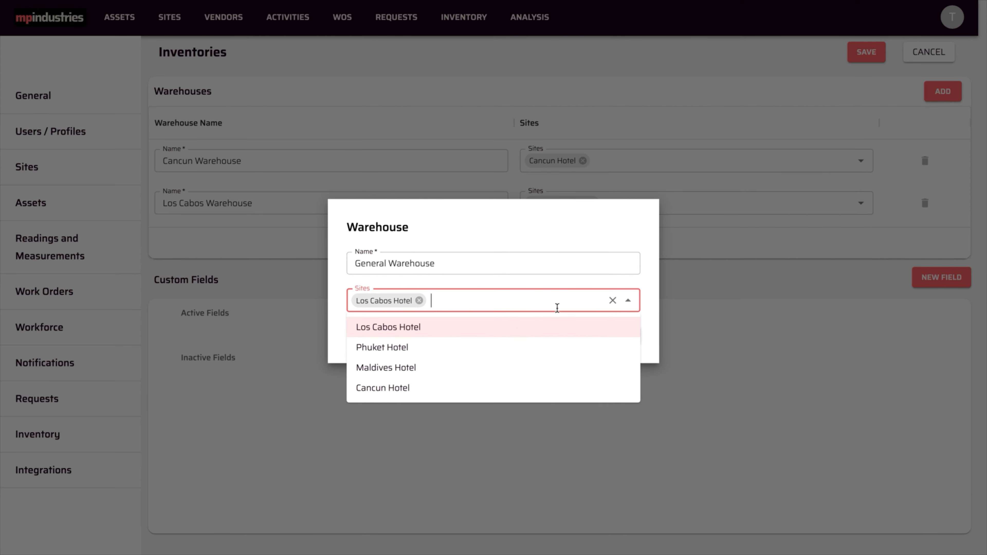
{"action": "left_click", "coordinate": [478, 350]}
{"action": "left_click", "coordinate": [447, 369]}
{"action": "left_click", "coordinate": [422, 390]}
{"action": "left_click", "coordinate": [652, 333]}
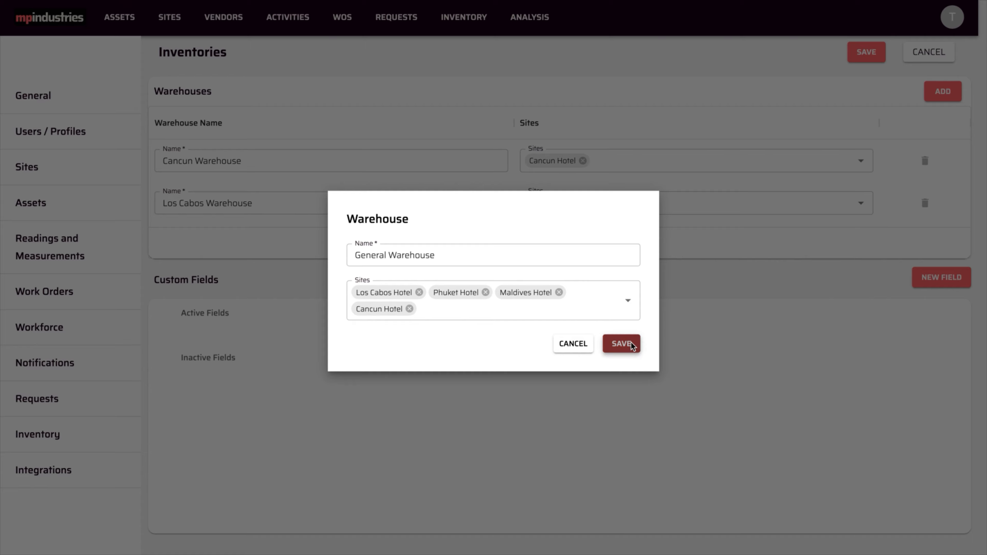
{"action": "left_click", "coordinate": [630, 344]}
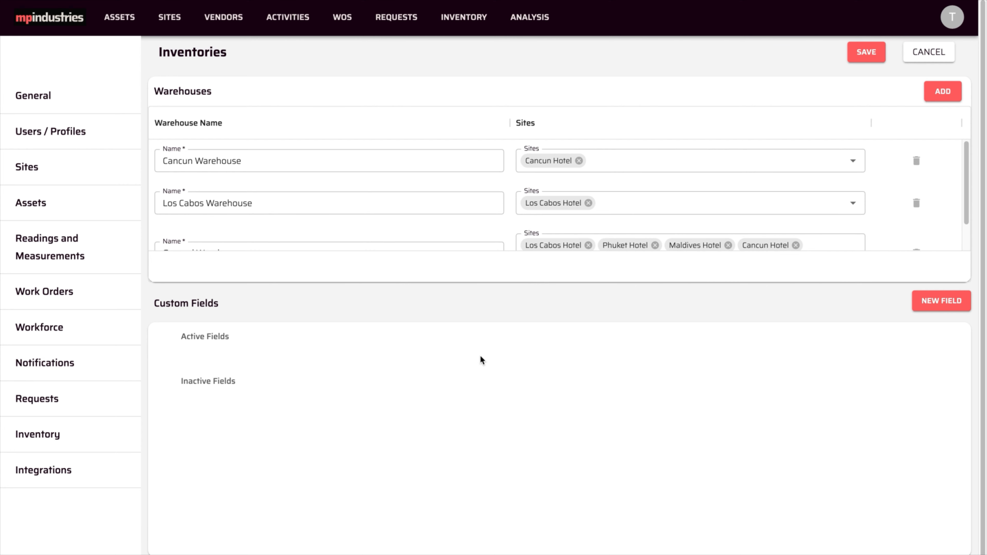
{"action": "scroll", "coordinate": [549, 382], "scroll_direction": "down", "scroll_amount": 1}
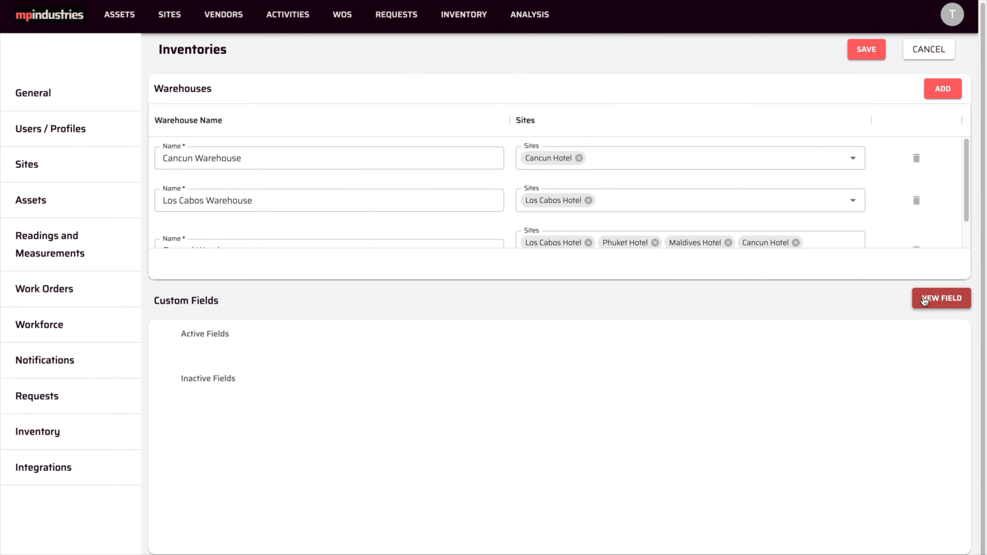
{"action": "left_click", "coordinate": [924, 298]}
{"action": "left_click", "coordinate": [470, 263]}
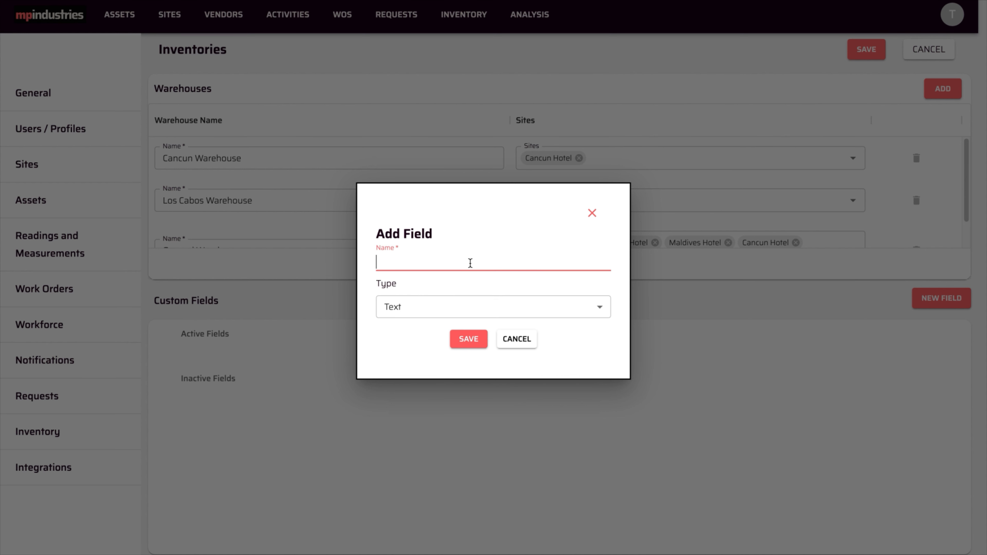
{"action": "type", "text": "Origin"}
{"action": "left_click", "coordinate": [600, 310]}
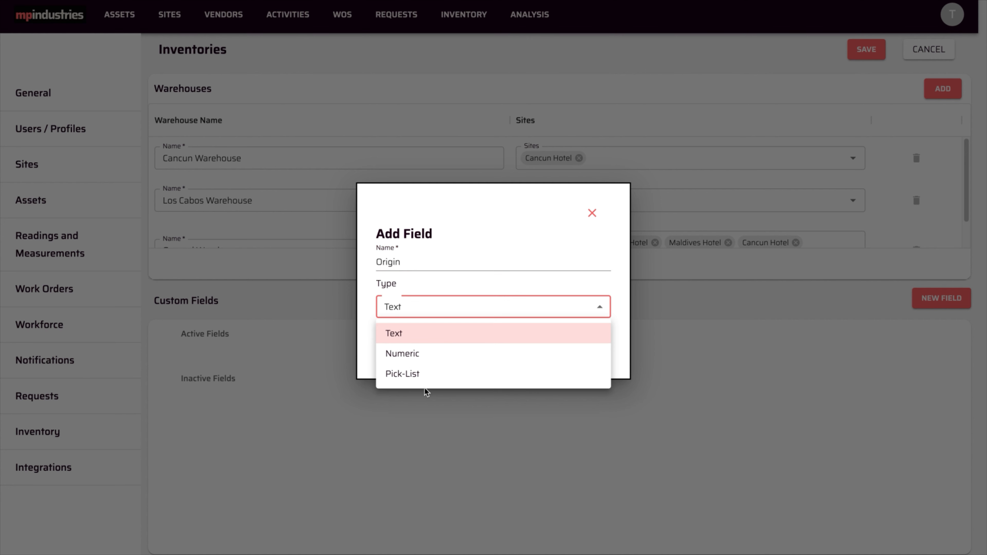
{"action": "left_click", "coordinate": [625, 343]}
{"action": "left_click", "coordinate": [517, 340]}
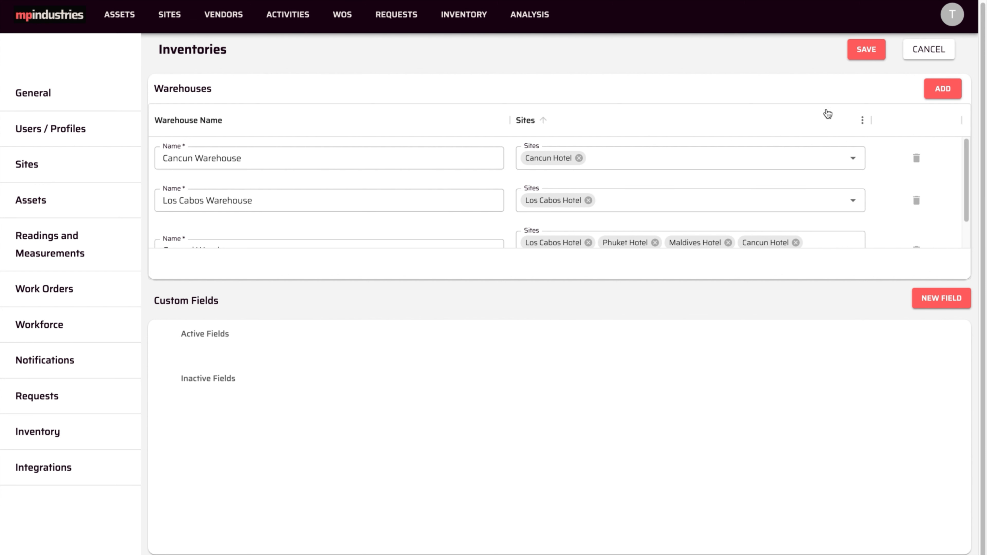
{"action": "left_click", "coordinate": [860, 52]}
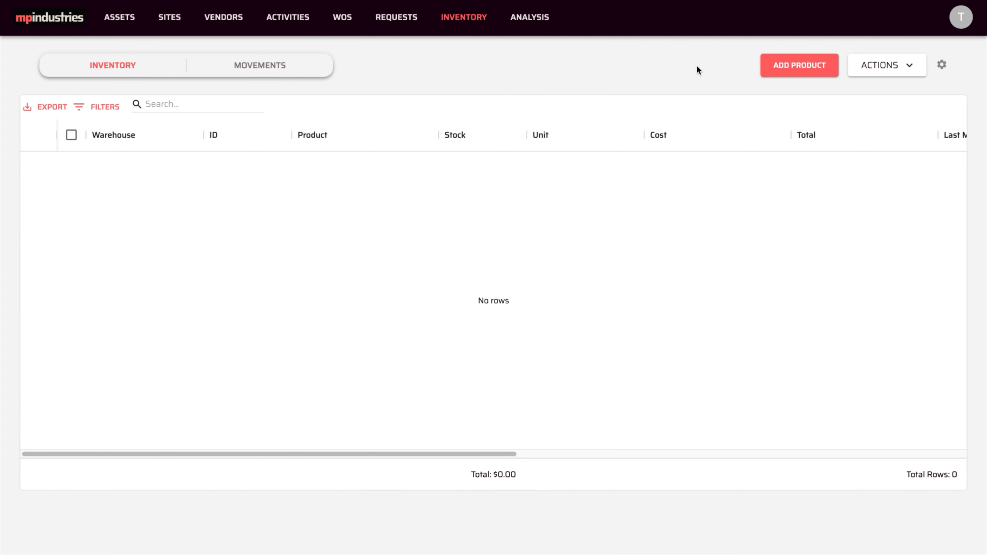
{"action": "left_click", "coordinate": [779, 68]}
{"action": "left_click", "coordinate": [291, 134]}
{"action": "type", "text": "Multigrade Oil"}
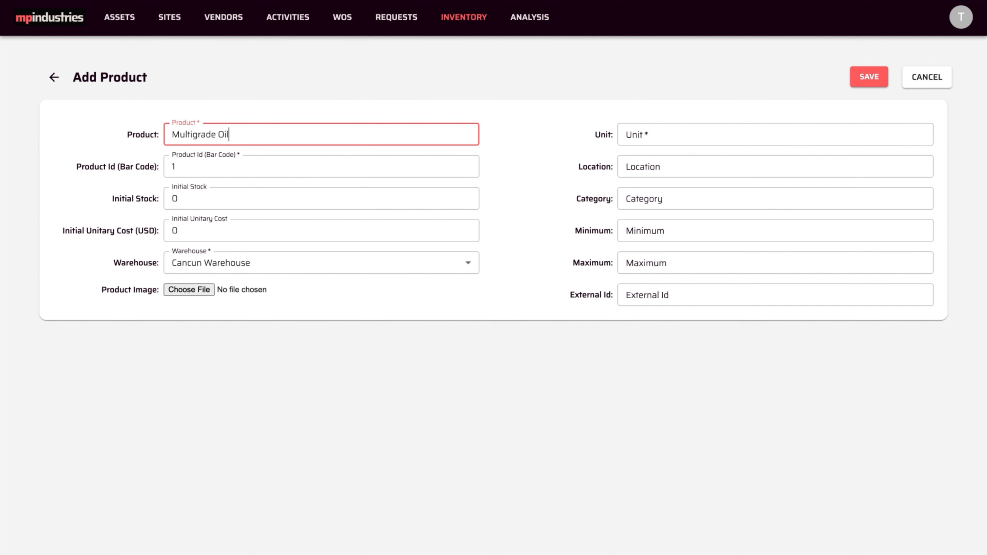
{"action": "left_click", "coordinate": [290, 163]}
{"action": "key", "text": "BackSpace"}
{"action": "key", "text": "ctrl+v"}
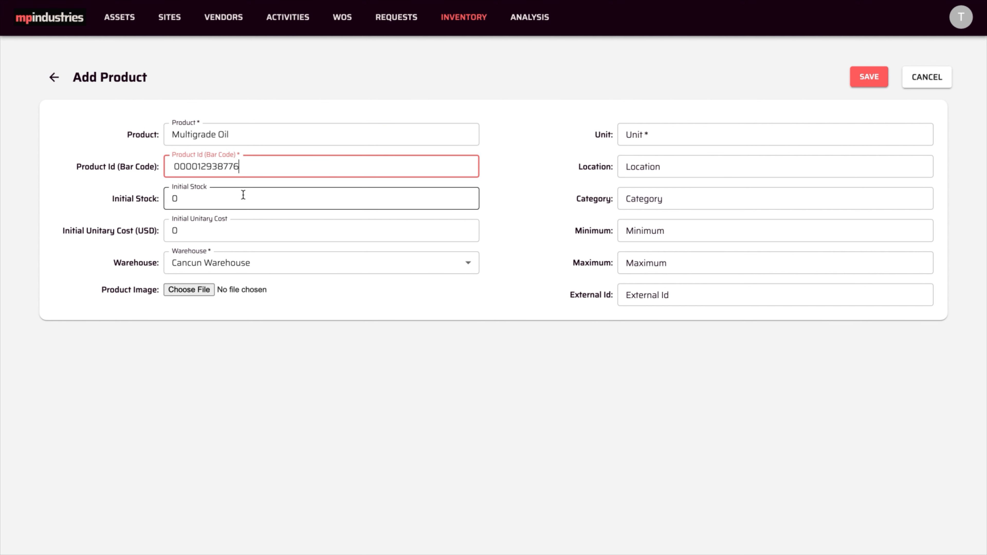
Set the product's initial stock to 10, its initial unitary cost to 10 USD and its warehouse to Cancun Warehouse
{"action": "left_click", "coordinate": [232, 200]}
{"action": "type", "text": "10"}
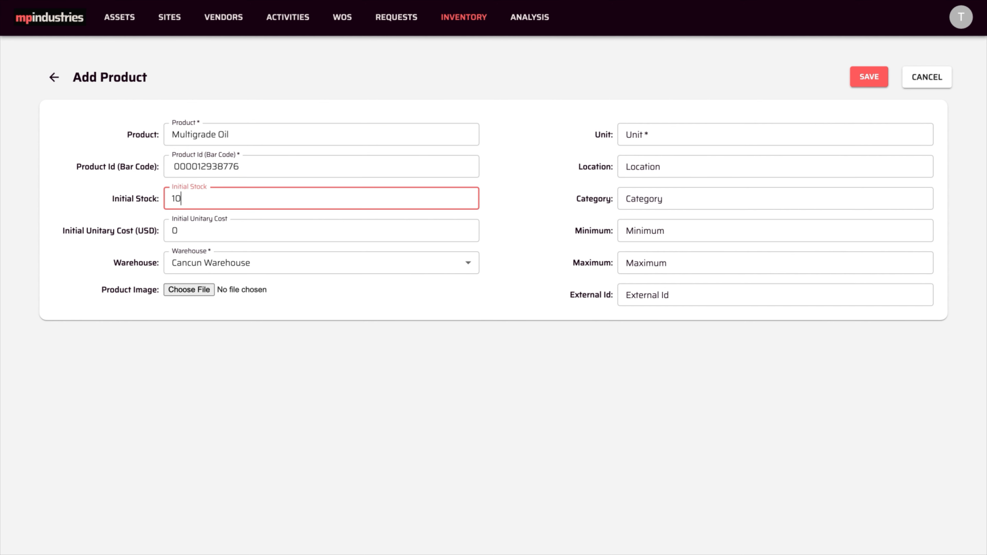
{"action": "left_click", "coordinate": [214, 228]}
{"action": "key", "text": "ctrl+a"}
{"action": "type", "text": "1"}
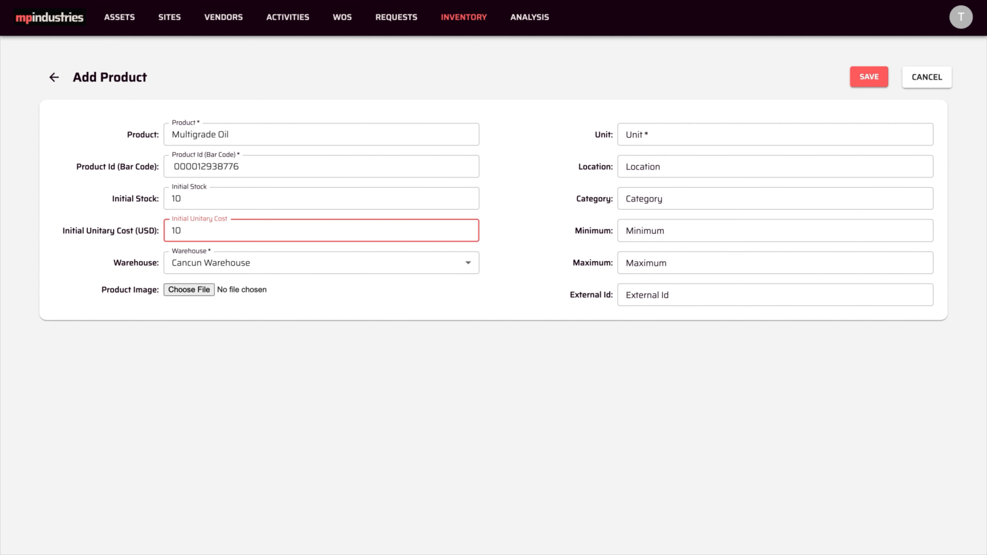
{"action": "left_click", "coordinate": [239, 263]}
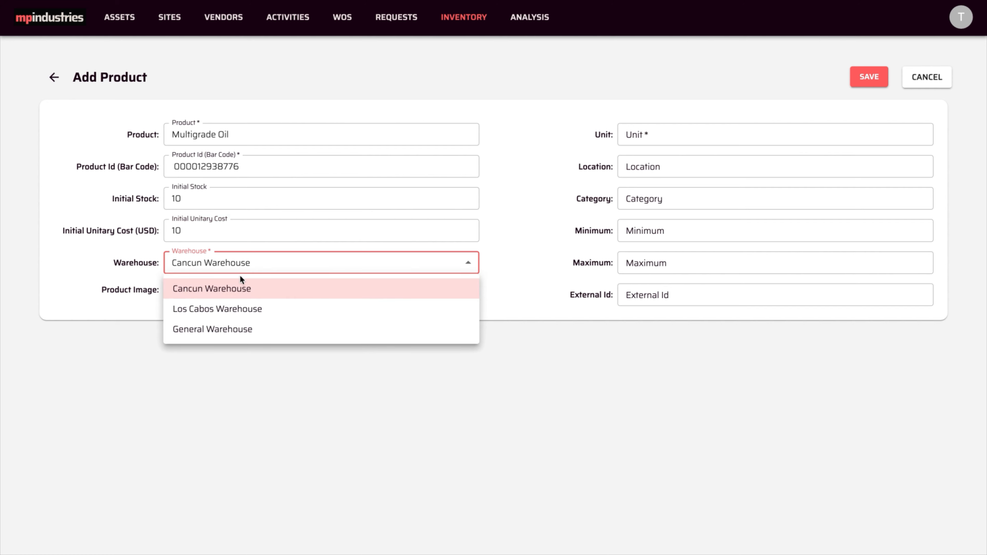
{"action": "left_click", "coordinate": [238, 287]}
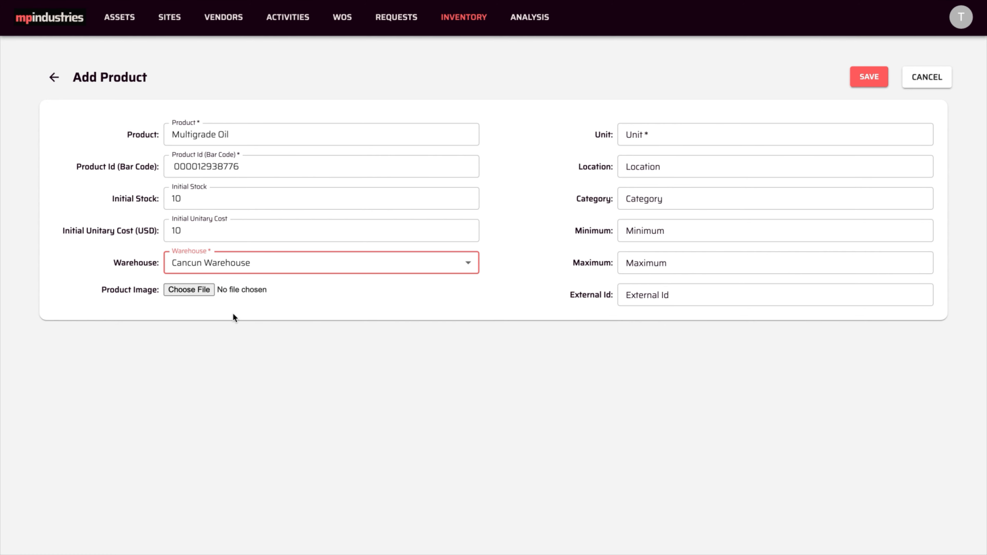
Attach the shell-helix JPEG from the Documents folder as the product image
{"action": "left_click", "coordinate": [193, 291]}
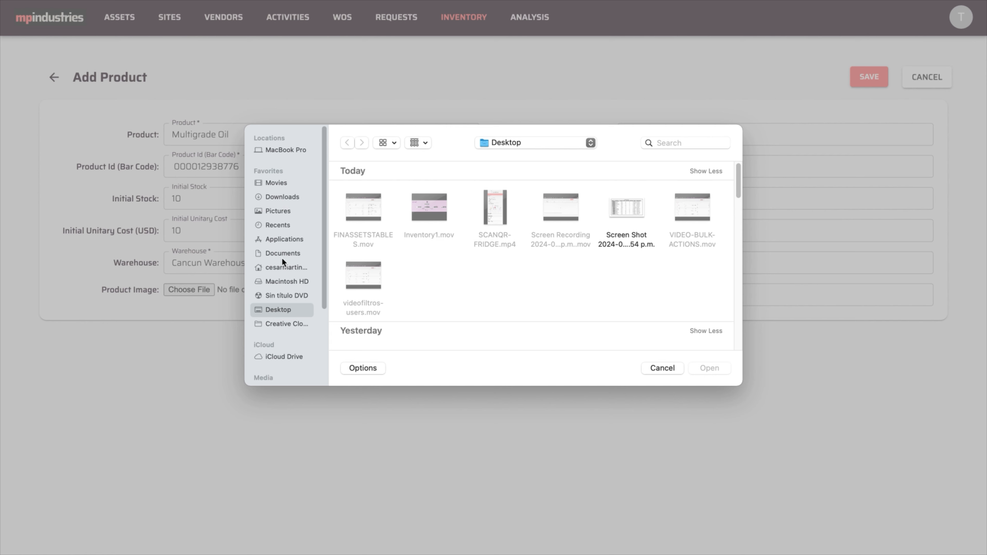
{"action": "left_click", "coordinate": [282, 255]}
{"action": "left_click", "coordinate": [358, 199]}
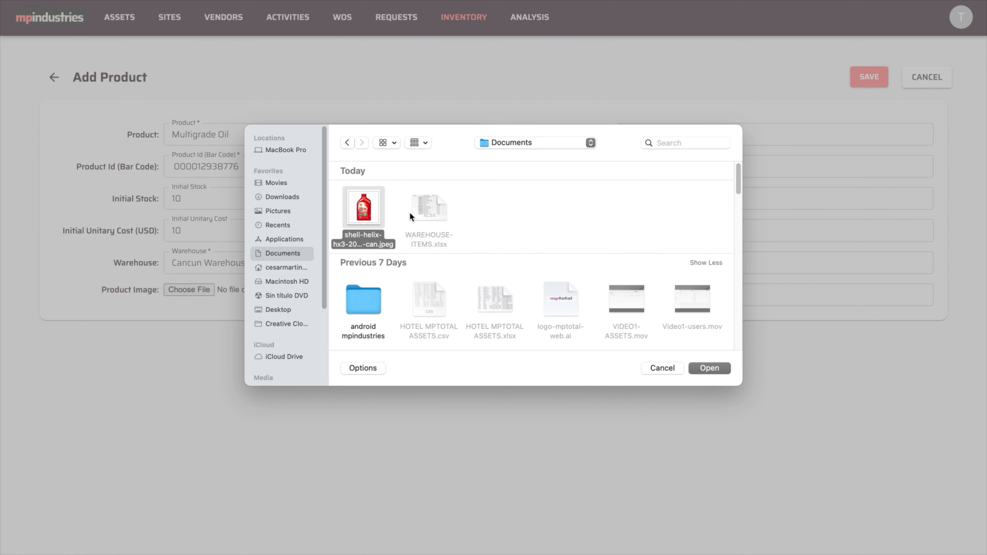
{"action": "left_click", "coordinate": [709, 367]}
Set the product's unit to Liter and its location to Aisle 1, Shelf 2
{"action": "left_click", "coordinate": [668, 138]}
{"action": "type", "text": "Liter"}
{"action": "left_click", "coordinate": [668, 165]}
{"action": "type", "text": "A"}
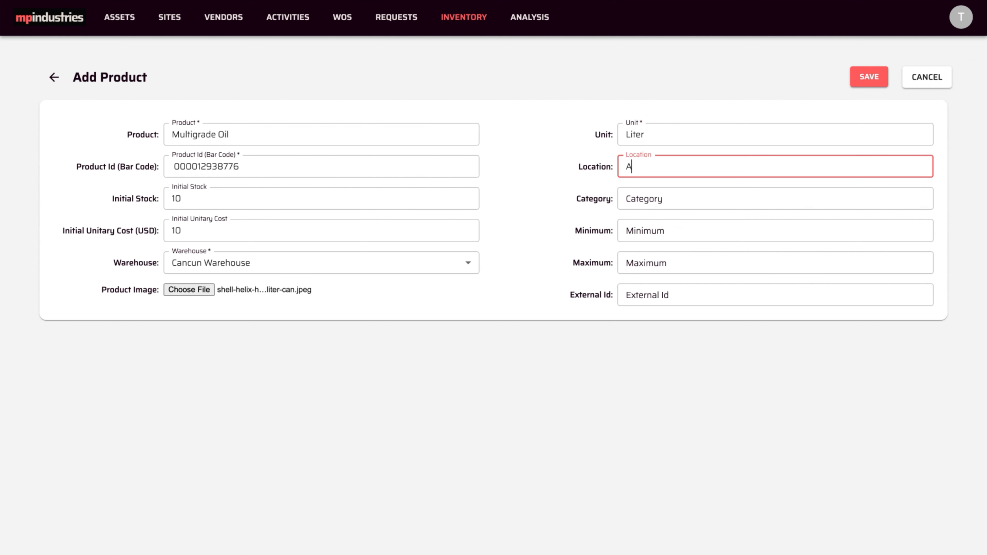
{"action": "type", "text": "isle 1, Shelf 2"}
Set the product's category to Consumable, minimum to 10 and maximum to 100, and save the product
{"action": "left_click", "coordinate": [669, 198]}
{"action": "type", "text": "Co"}
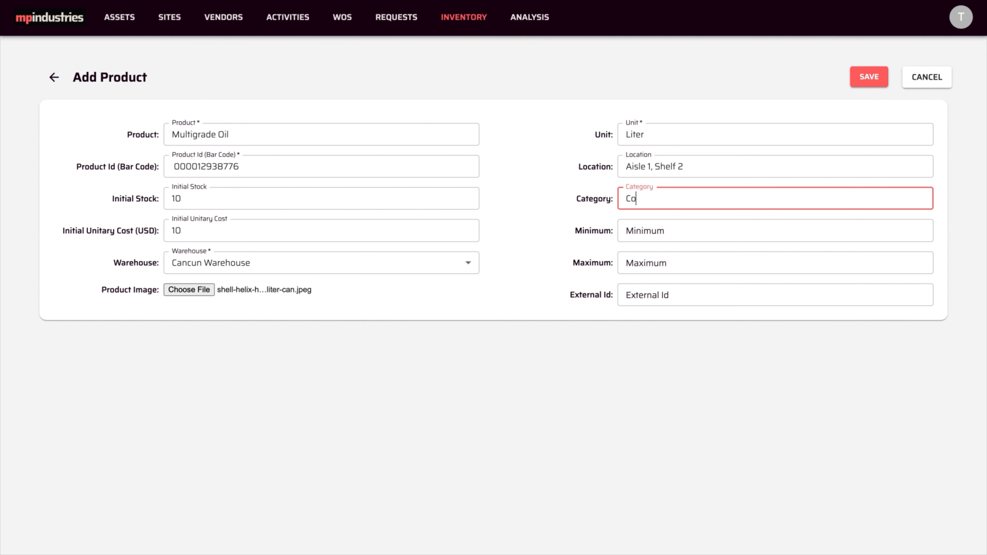
{"action": "type", "text": "nsumable"}
{"action": "left_click", "coordinate": [669, 230]}
{"action": "type", "text": "10"}
{"action": "left_click", "coordinate": [674, 263]}
{"action": "type", "text": "100"}
{"action": "left_click", "coordinate": [682, 291]}
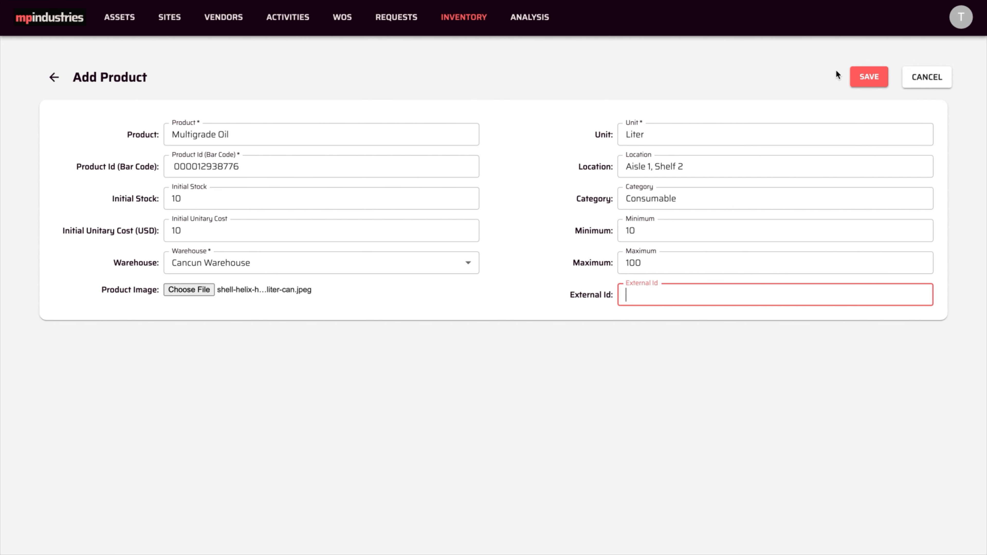
{"action": "left_click", "coordinate": [859, 78]}
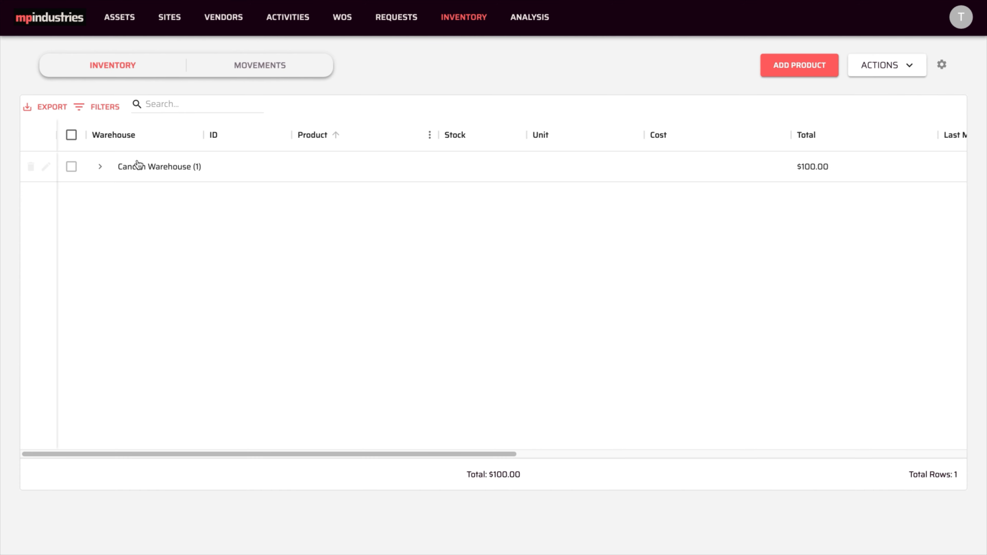
Examine the information, work orders, assets and movements of Multigrade Oil in Cancun Warehouse, and return to the inventory list
{"action": "left_click", "coordinate": [99, 167]}
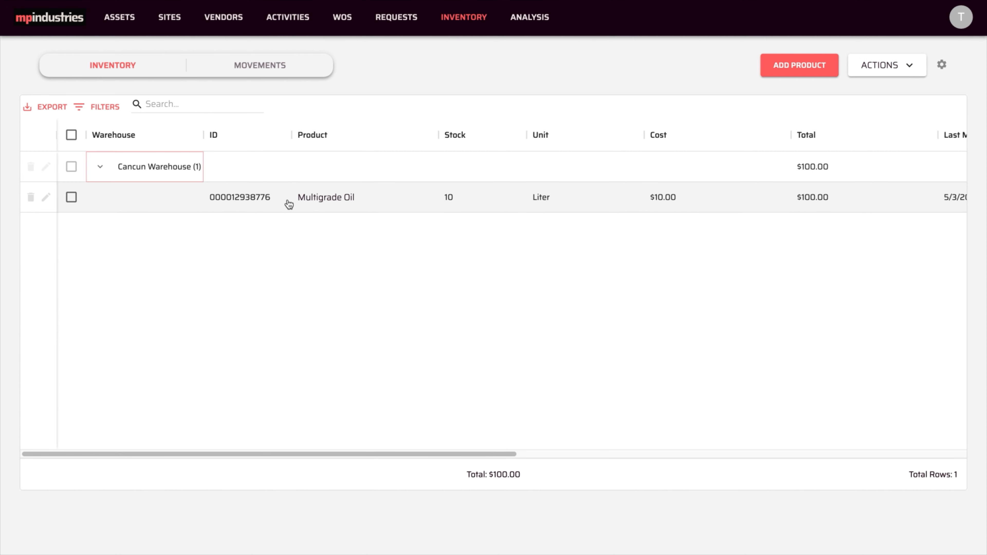
{"action": "left_click", "coordinate": [335, 201]}
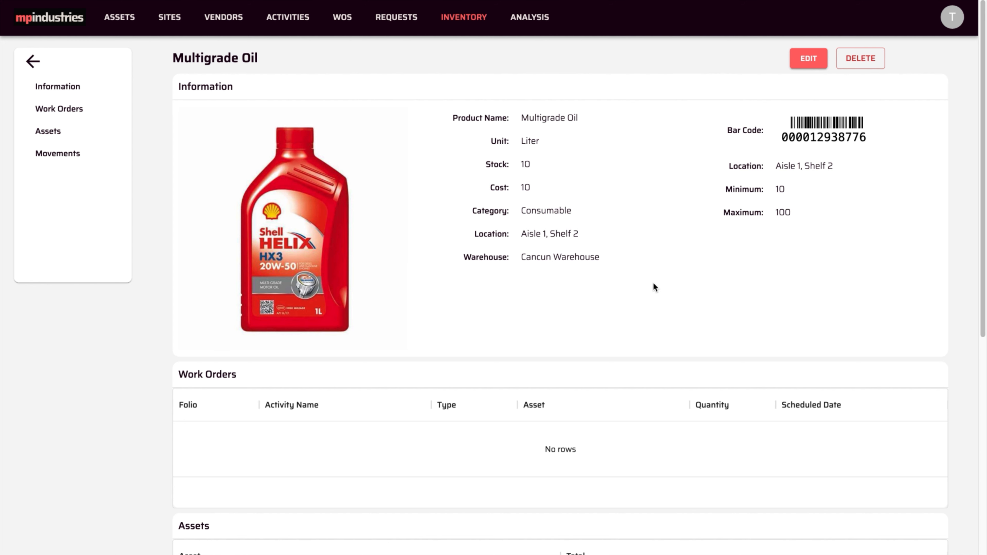
{"action": "scroll", "coordinate": [653, 284], "scroll_direction": "down", "scroll_amount": 5}
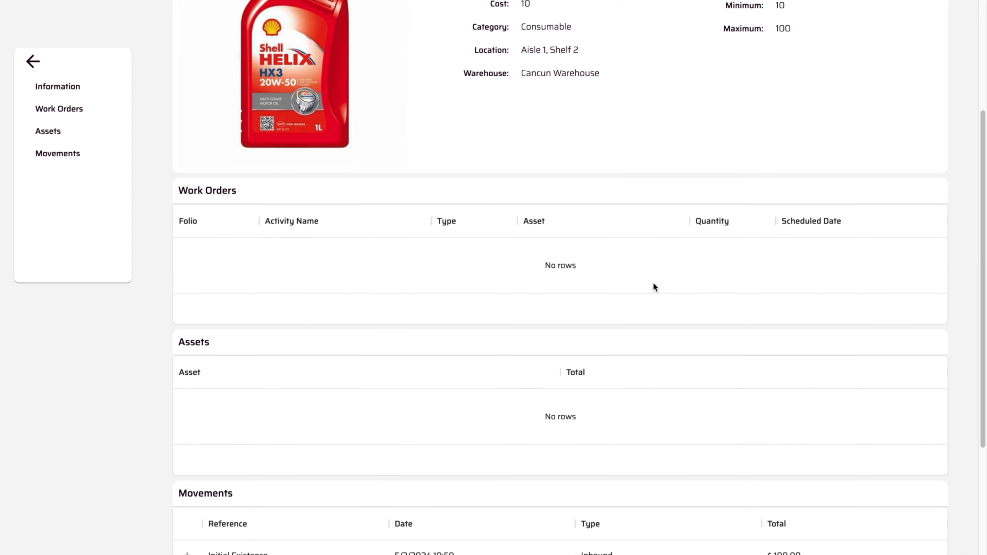
{"action": "scroll", "coordinate": [654, 287], "scroll_direction": "down", "scroll_amount": 4}
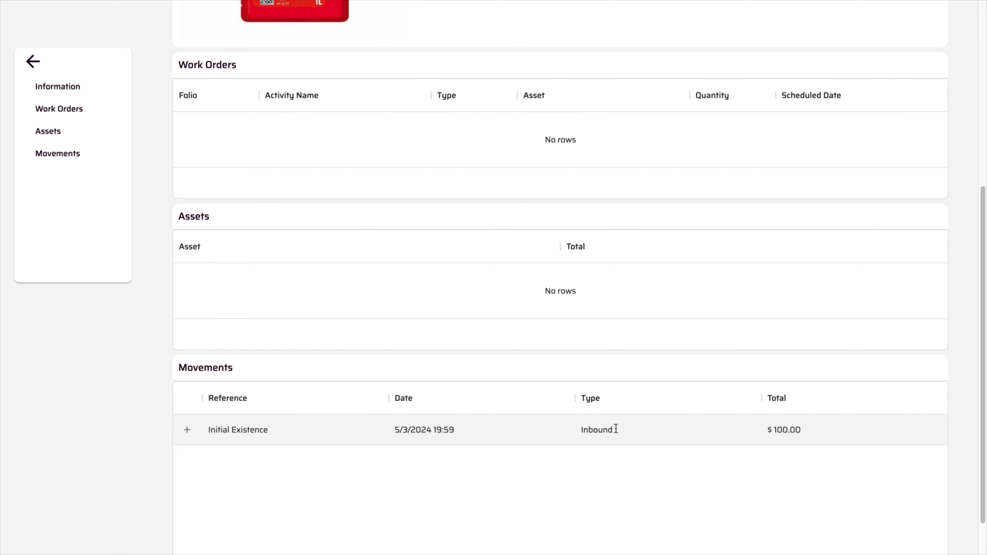
{"action": "scroll", "coordinate": [570, 249], "scroll_direction": "up", "scroll_amount": 8}
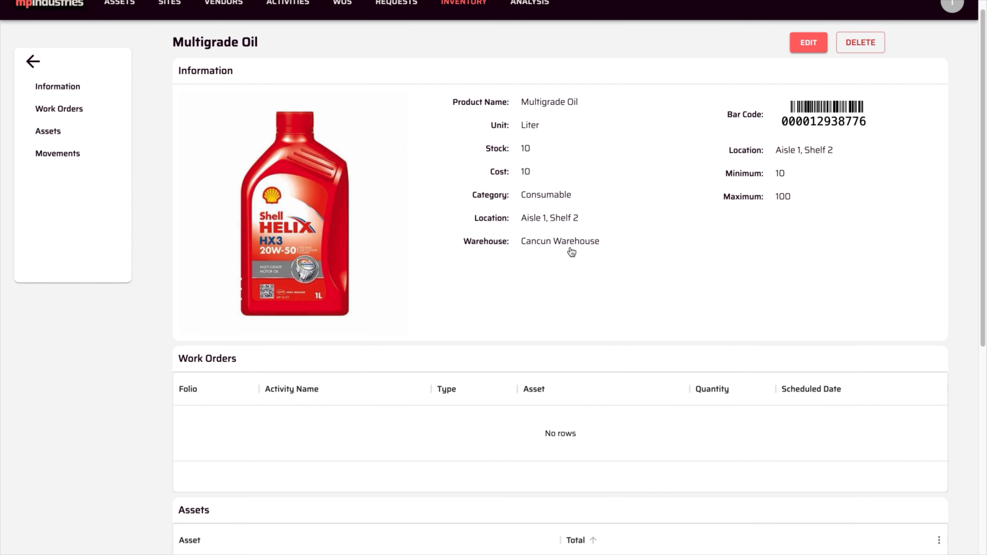
{"action": "scroll", "coordinate": [567, 249], "scroll_direction": "up", "scroll_amount": 1}
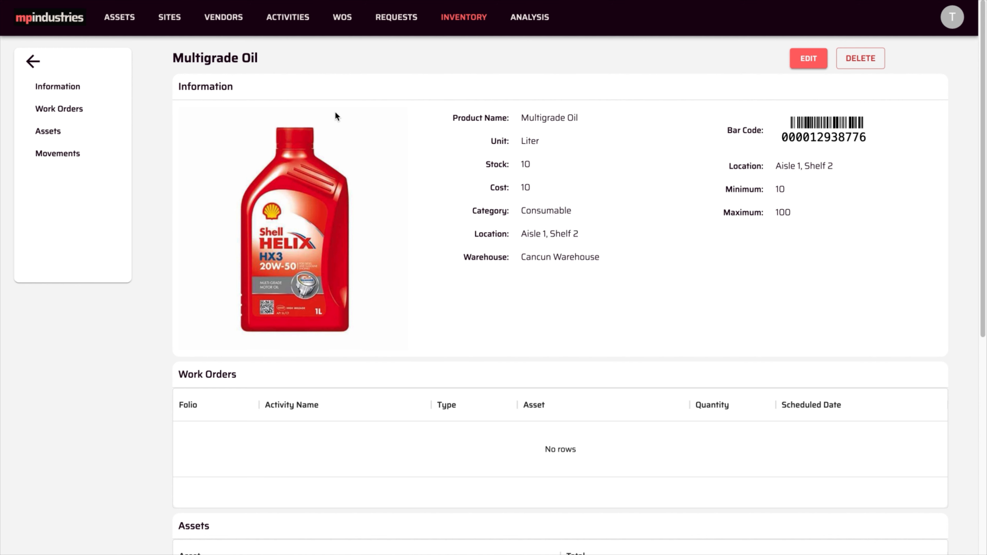
{"action": "left_click", "coordinate": [34, 62]}
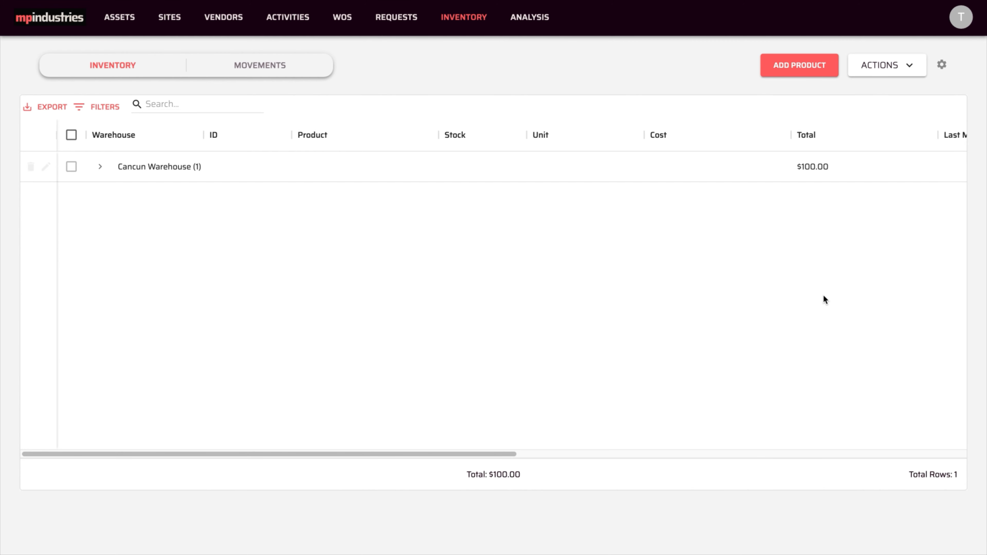
Switch to the WAREHOUSE ITEMS spreadsheet to review its columns, and return to the inventory list
{"action": "key", "text": "ctrl+Right"}
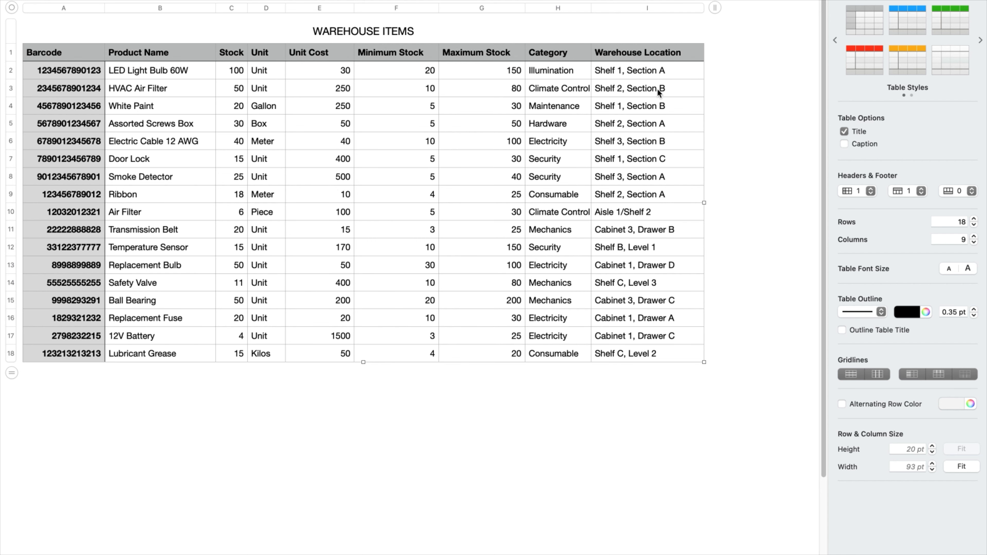
{"action": "key", "text": "ctrl+Left"}
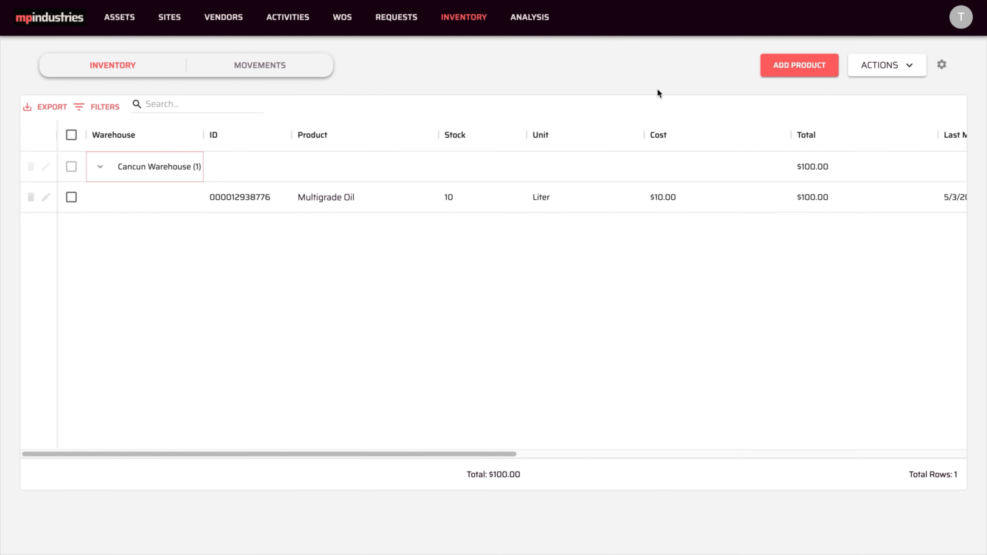
Start an inventory import and choose Cancun Warehouse as the warehouse to import into
{"action": "left_click", "coordinate": [879, 65]}
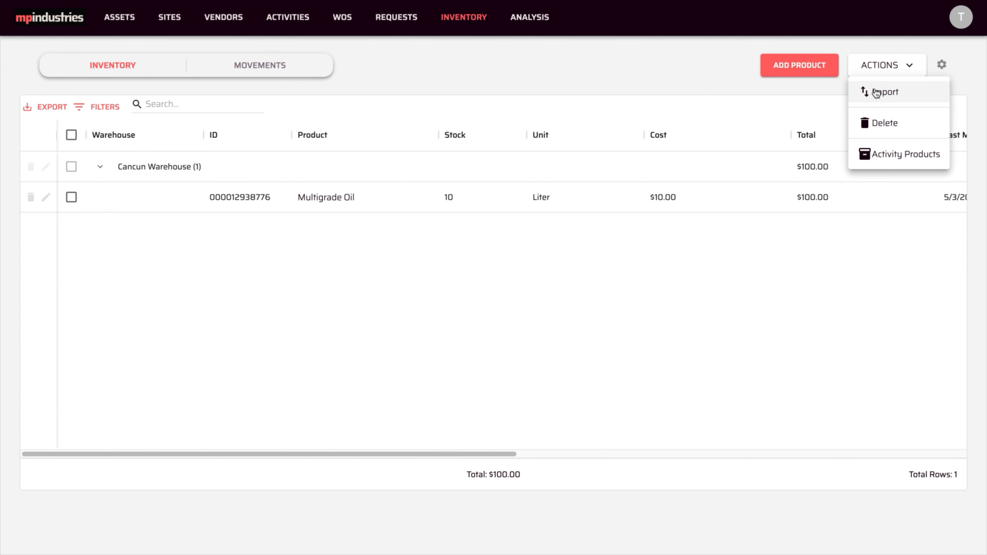
{"action": "left_click", "coordinate": [874, 90]}
{"action": "left_click", "coordinate": [619, 211]}
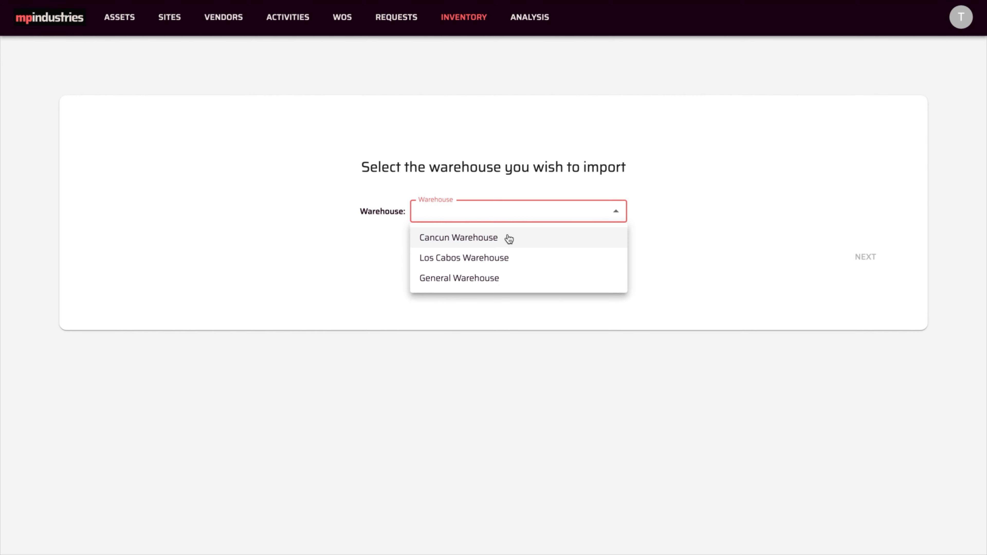
{"action": "left_click", "coordinate": [503, 241]}
{"action": "left_click", "coordinate": [869, 257]}
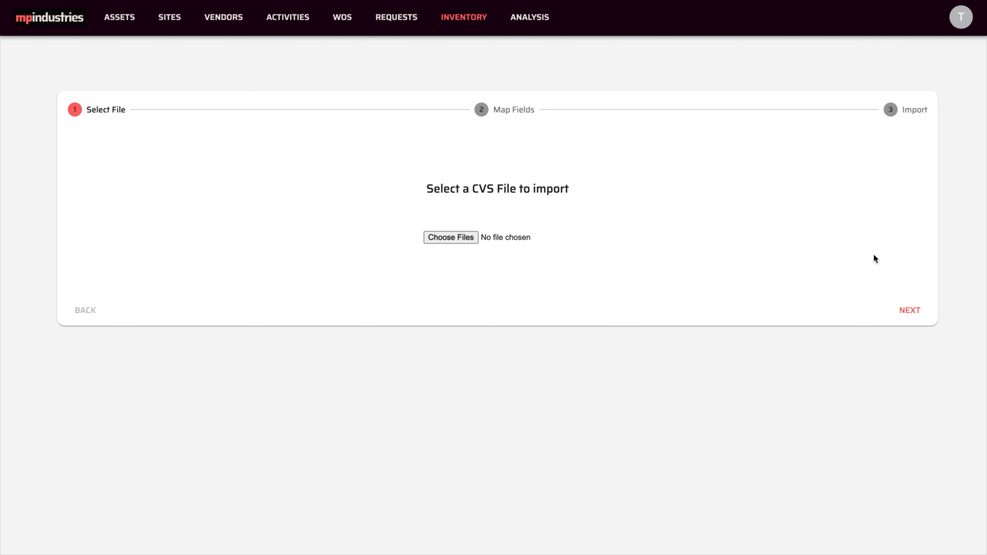
Select WAREHOUSE-ITEMS.csv from the Documents folder as the import file and proceed to the field mapping
{"action": "left_click", "coordinate": [448, 233]}
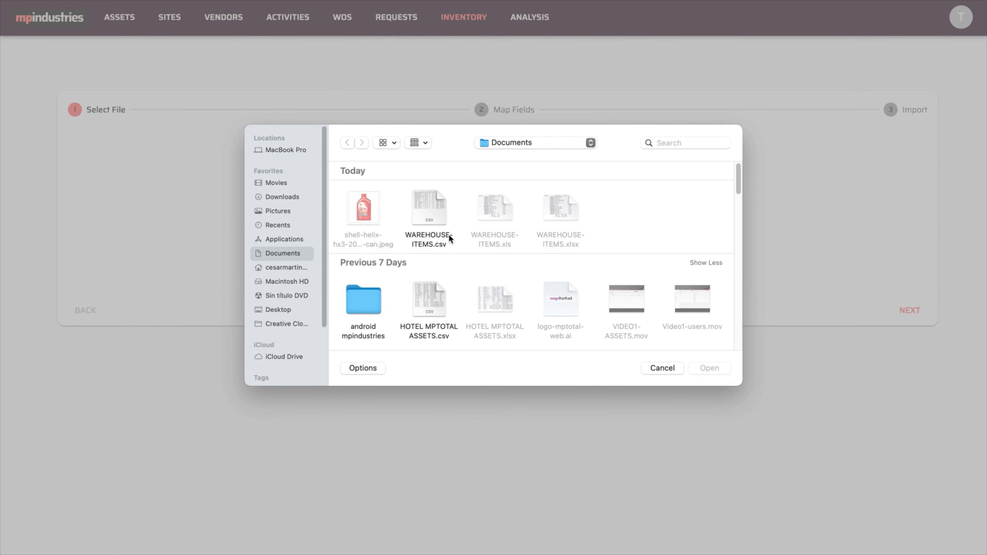
{"action": "left_click", "coordinate": [435, 227]}
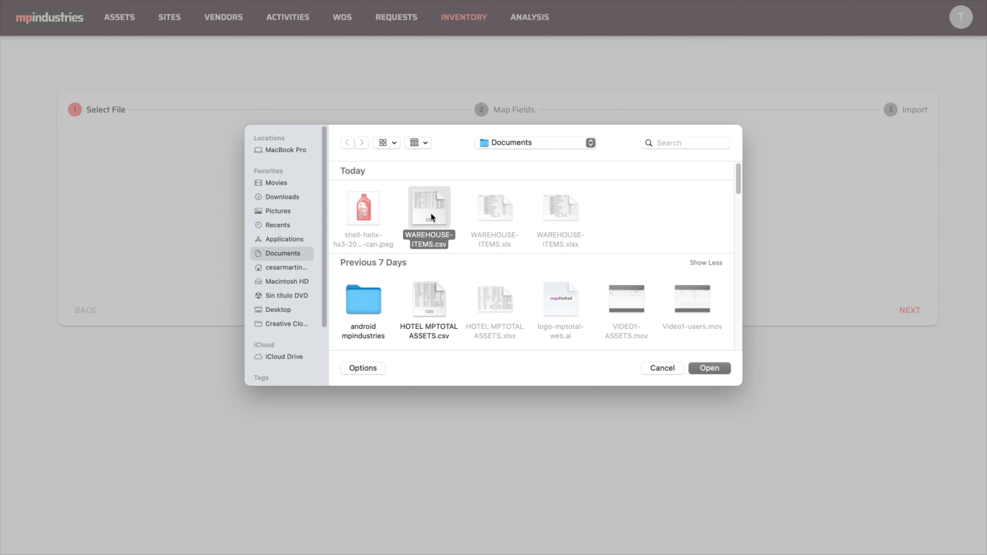
{"action": "left_click", "coordinate": [710, 368]}
{"action": "left_click", "coordinate": [901, 310]}
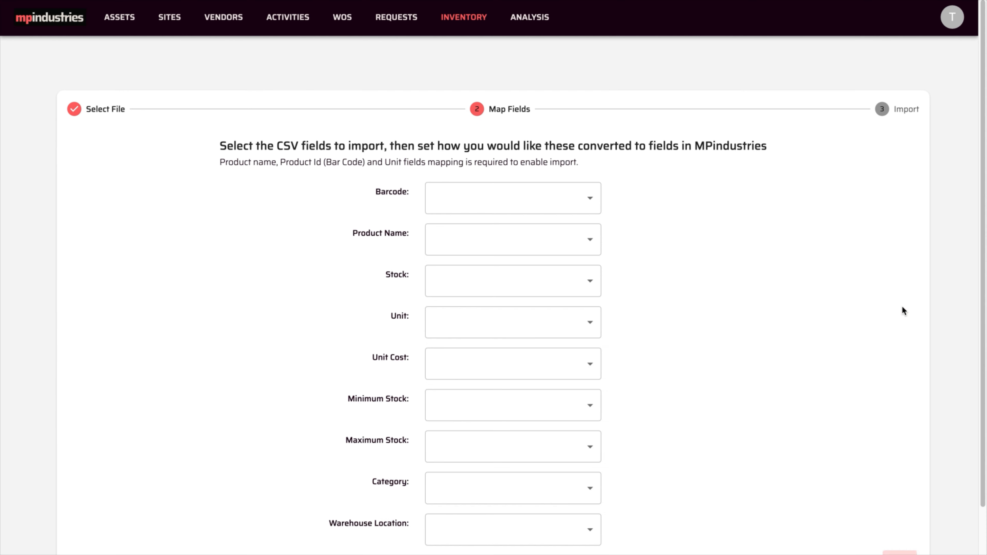
Map Barcode to Product Id (Bar Code), Product Name to Product, and Stock to Initial Stock
{"action": "left_click", "coordinate": [575, 196]}
{"action": "left_click", "coordinate": [497, 247]}
{"action": "left_click", "coordinate": [499, 251]}
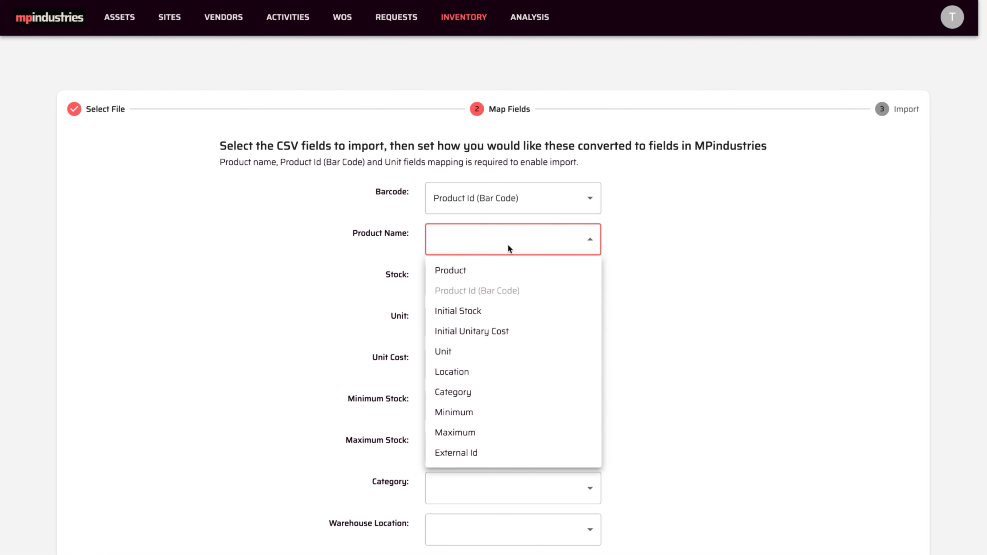
{"action": "left_click", "coordinate": [496, 270]}
{"action": "left_click", "coordinate": [577, 289]}
{"action": "left_click", "coordinate": [548, 350]}
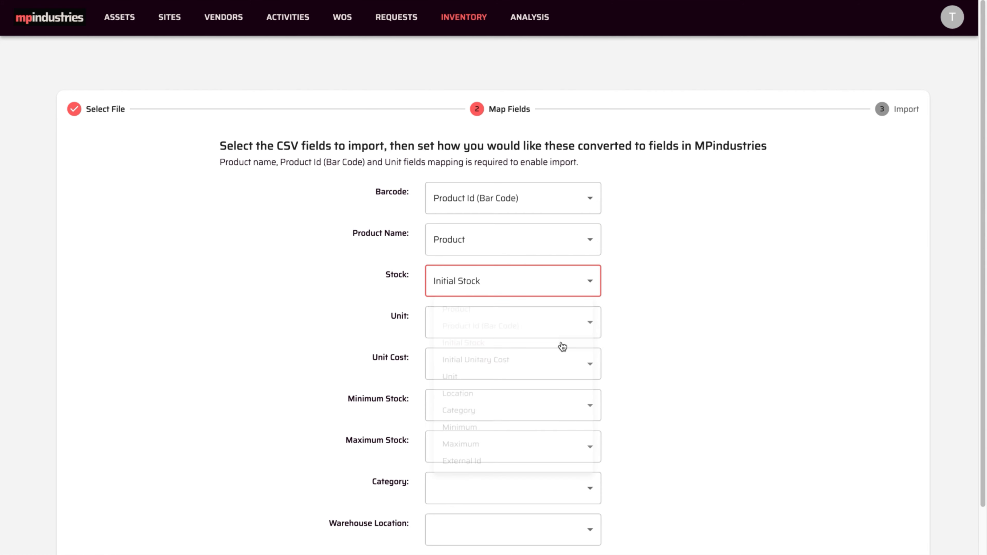
Map Unit to Unit, Unit Cost to Initial Unitary Cost, and Minimum Stock to Minimum
{"action": "left_click", "coordinate": [585, 326]}
{"action": "left_click", "coordinate": [493, 435]}
{"action": "left_click", "coordinate": [589, 367]}
{"action": "left_click", "coordinate": [513, 418]}
{"action": "left_click", "coordinate": [588, 414]}
{"action": "left_click", "coordinate": [499, 503]}
Map Maximum Stock to Maximum, Category to Category, and Warehouse Location to Location
{"action": "left_click", "coordinate": [589, 440]}
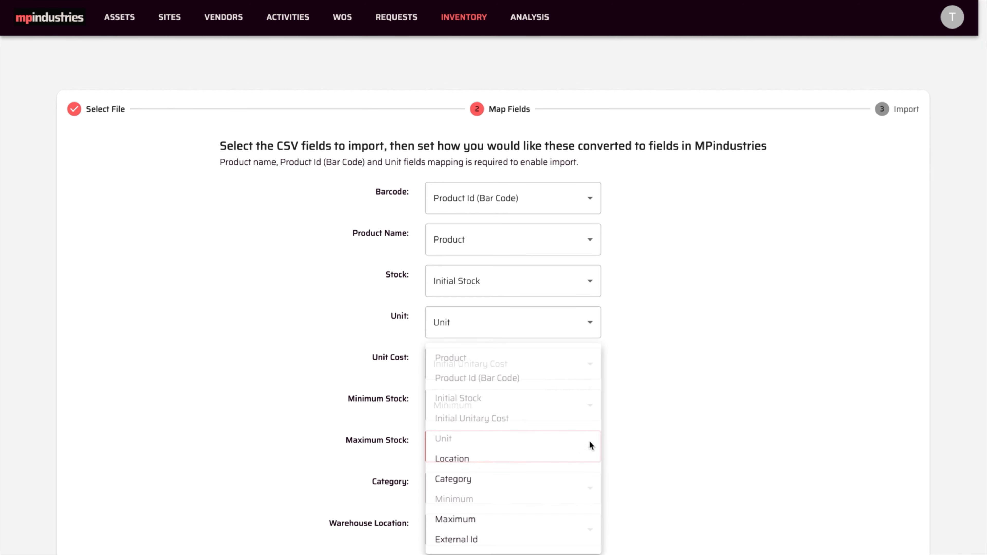
{"action": "left_click", "coordinate": [513, 517]}
{"action": "left_click", "coordinate": [593, 494]}
{"action": "left_click", "coordinate": [521, 479]}
{"action": "left_click", "coordinate": [569, 529]}
{"action": "left_click", "coordinate": [496, 459]}
Run the import with the mapped fields and return to the inventory list
{"action": "scroll", "coordinate": [901, 511], "scroll_direction": "down", "scroll_amount": 2}
{"action": "left_click", "coordinate": [899, 501]}
{"action": "left_click", "coordinate": [906, 315]}
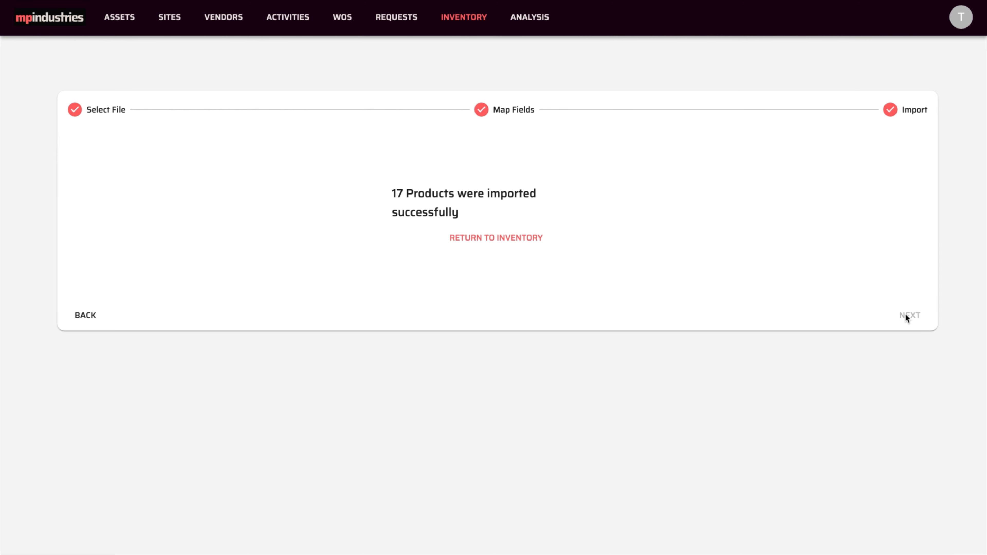
{"action": "left_click", "coordinate": [523, 237]}
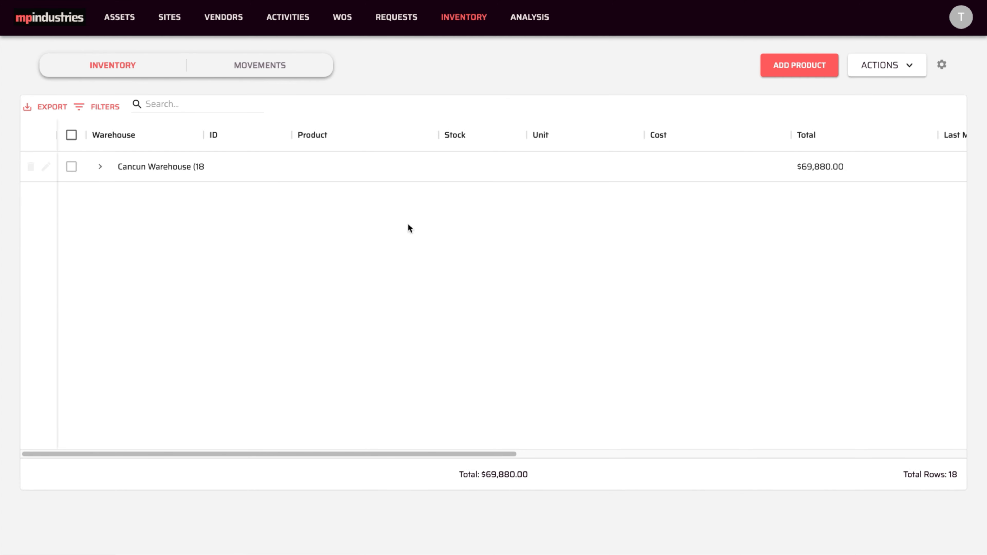
Expand Cancun Warehouse and look through its listed products and the inventory filters
{"action": "left_click", "coordinate": [100, 166]}
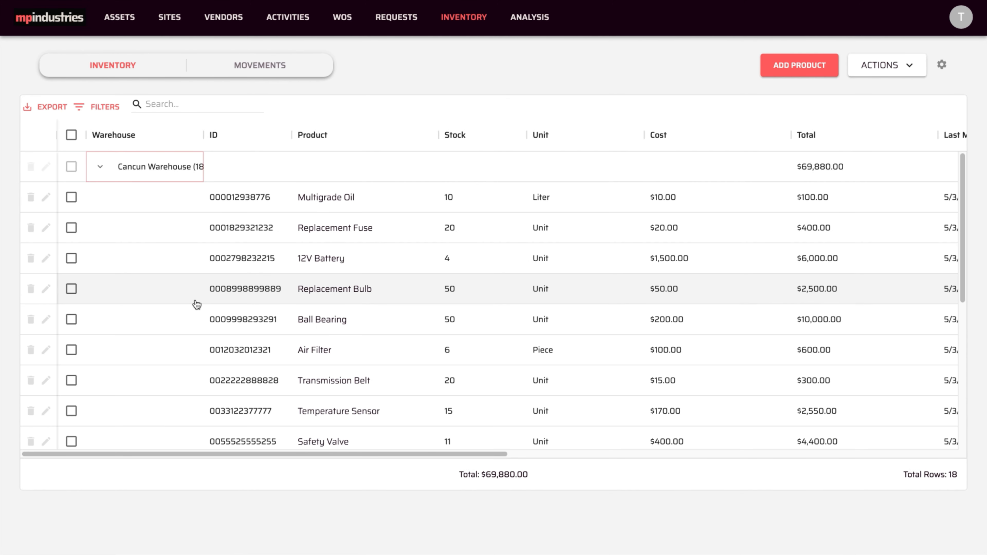
{"action": "scroll", "coordinate": [196, 304], "scroll_direction": "down", "scroll_amount": 1}
{"action": "scroll", "coordinate": [196, 305], "scroll_direction": "down", "scroll_amount": 6}
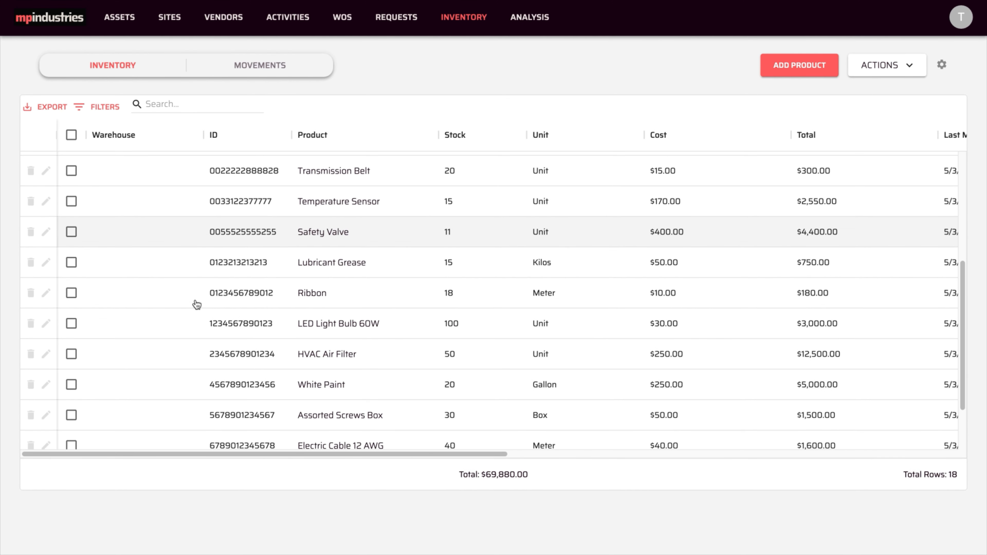
{"action": "scroll", "coordinate": [196, 305], "scroll_direction": "down", "scroll_amount": 1}
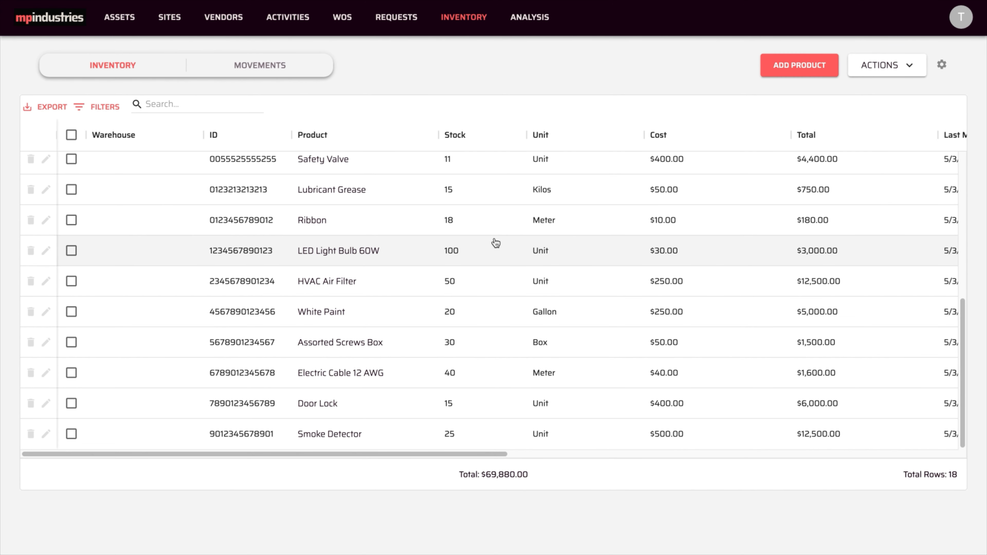
{"action": "scroll", "coordinate": [496, 243], "scroll_direction": "up", "scroll_amount": 4}
{"action": "scroll", "coordinate": [496, 243], "scroll_direction": "up", "scroll_amount": 2}
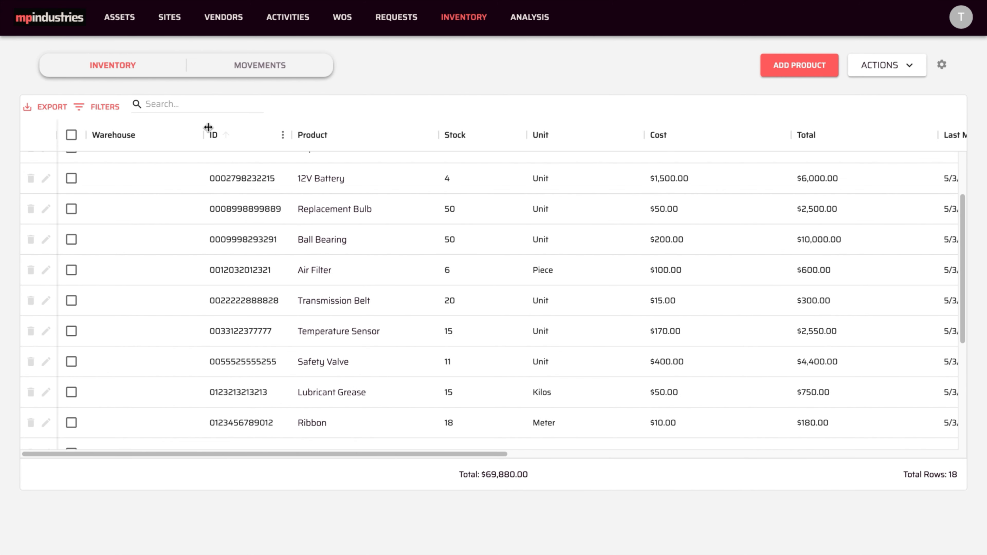
{"action": "left_click", "coordinate": [95, 112]}
{"action": "left_click", "coordinate": [300, 105]}
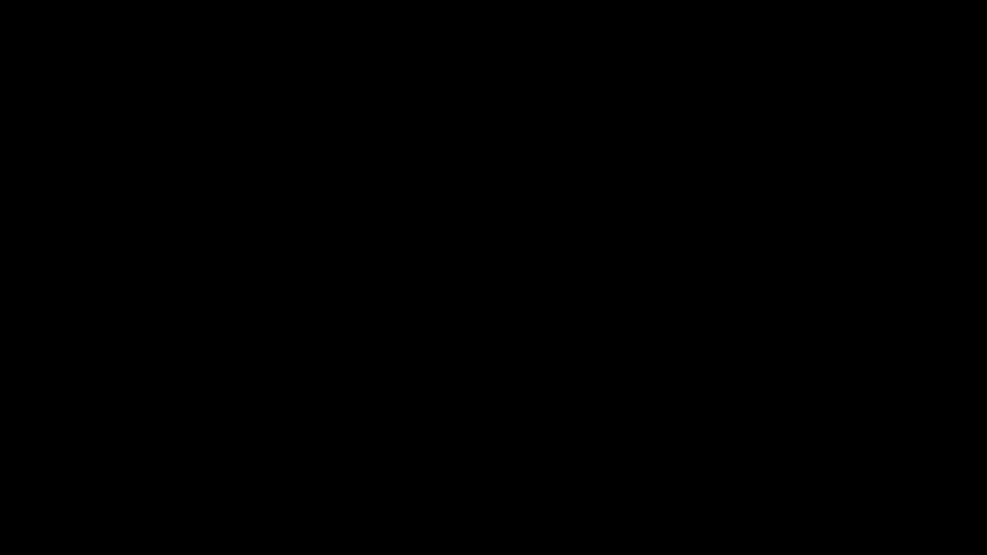